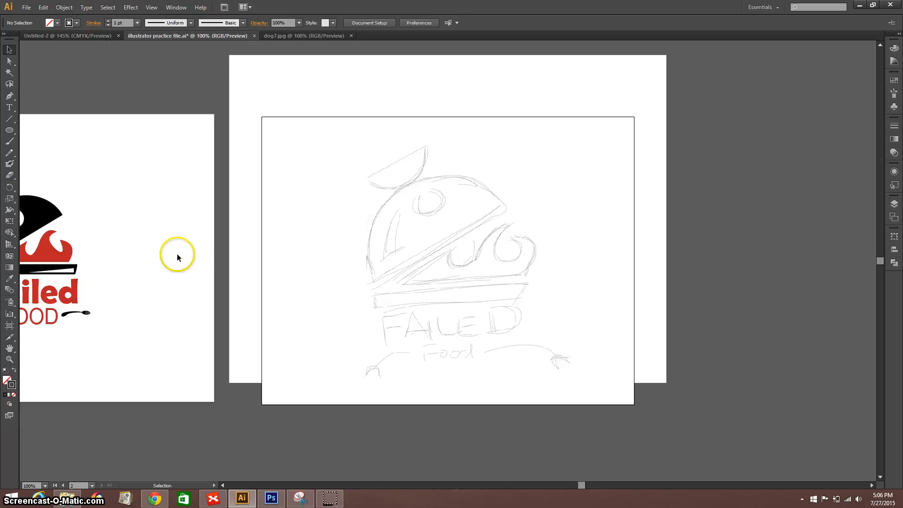
# Draw a solid black circle without a stroke, about 2.61 in across, in the blank area beside the dome sketch
pyautogui.moveTo(178, 266); pyautogui.dragTo(360, 268)
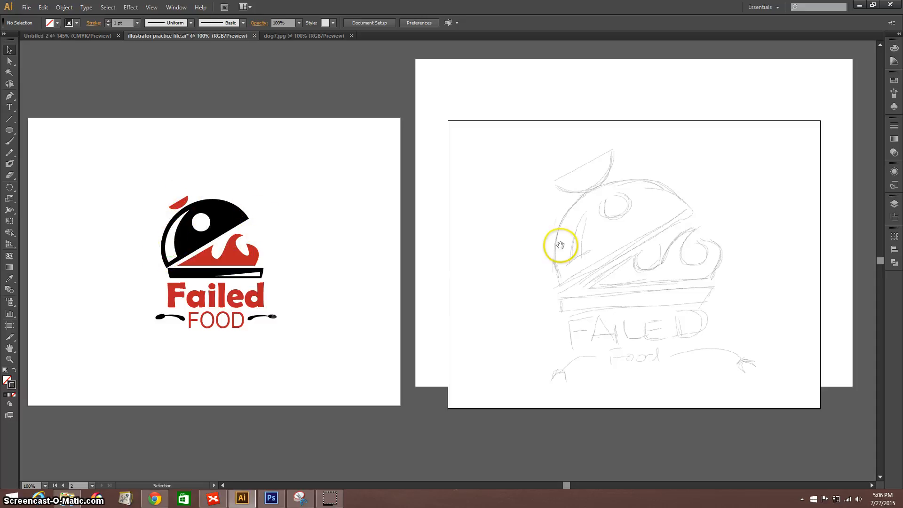
pyautogui.moveTo(560, 245); pyautogui.dragTo(370, 246)
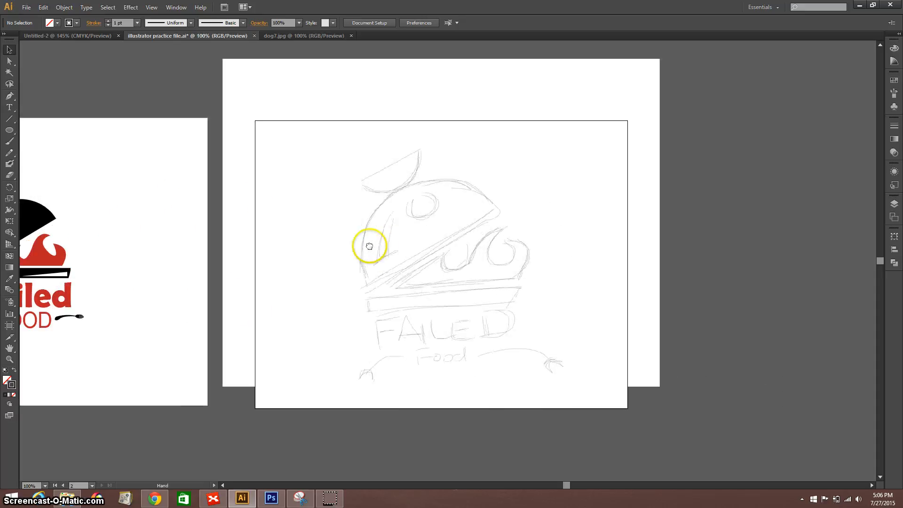
pyautogui.click(10, 131)
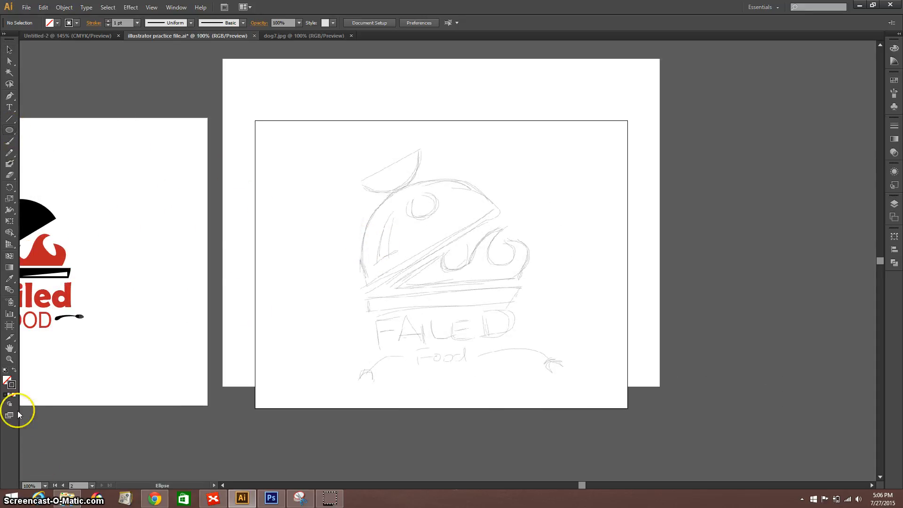
pyautogui.click(14, 370)
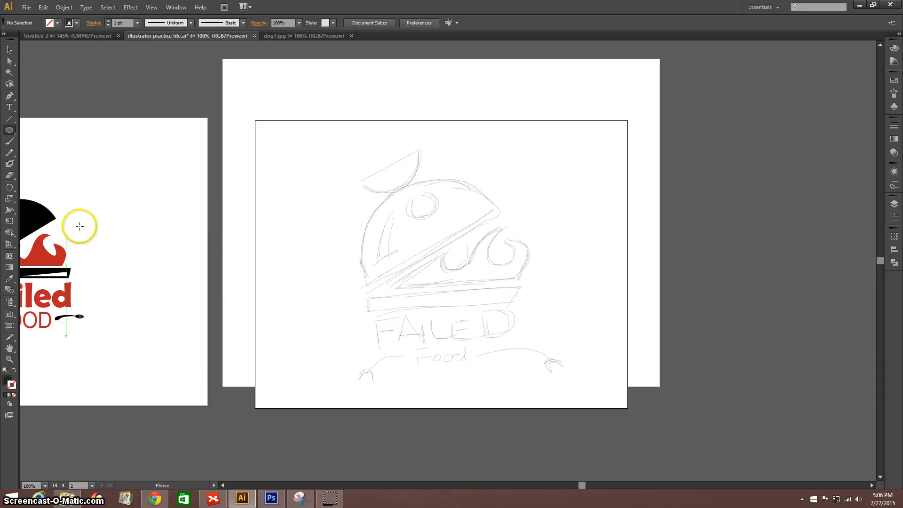
pyautogui.moveTo(509, 142); pyautogui.dragTo(608, 254)
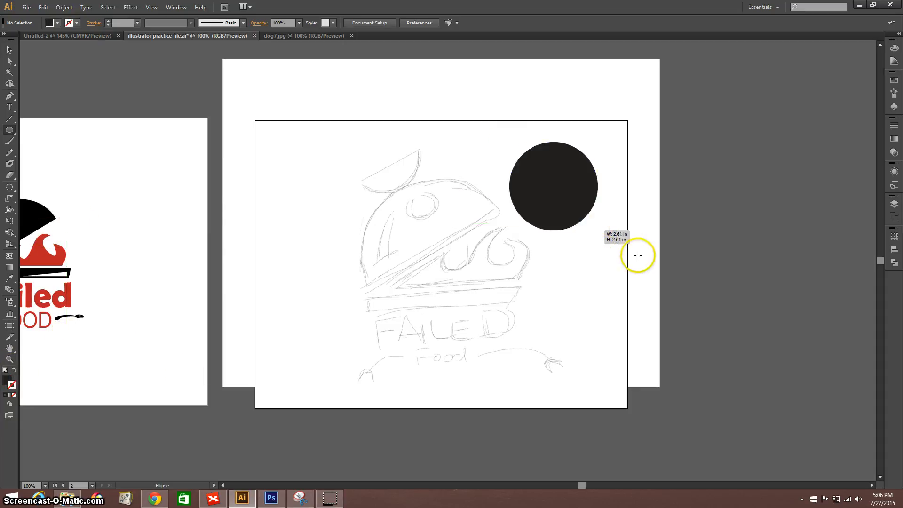
# Cover the circle's lower half with a rectangle about 3.42 by 1.58 in and subtract it to leave a half circle
pyautogui.moveTo(9, 130); pyautogui.dragTo(66, 132)
pyautogui.moveTo(495, 187); pyautogui.dragTo(611, 240)
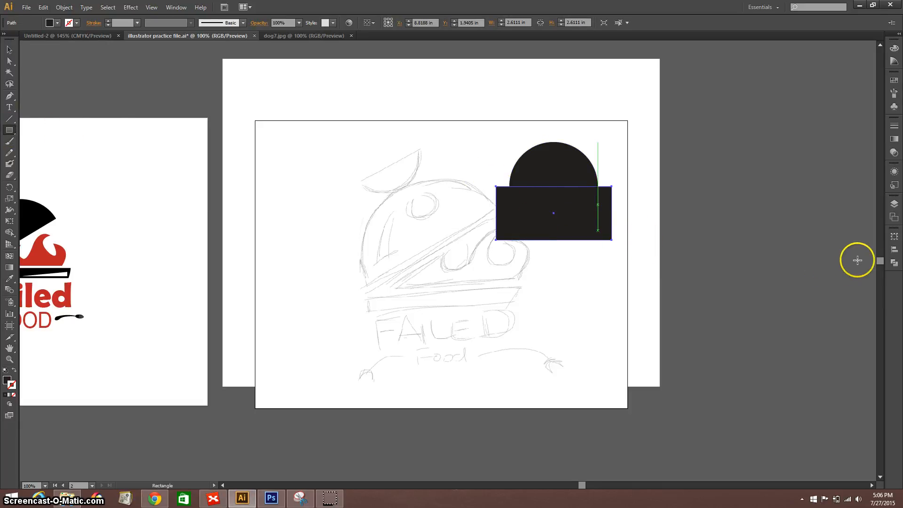
pyautogui.click(894, 262)
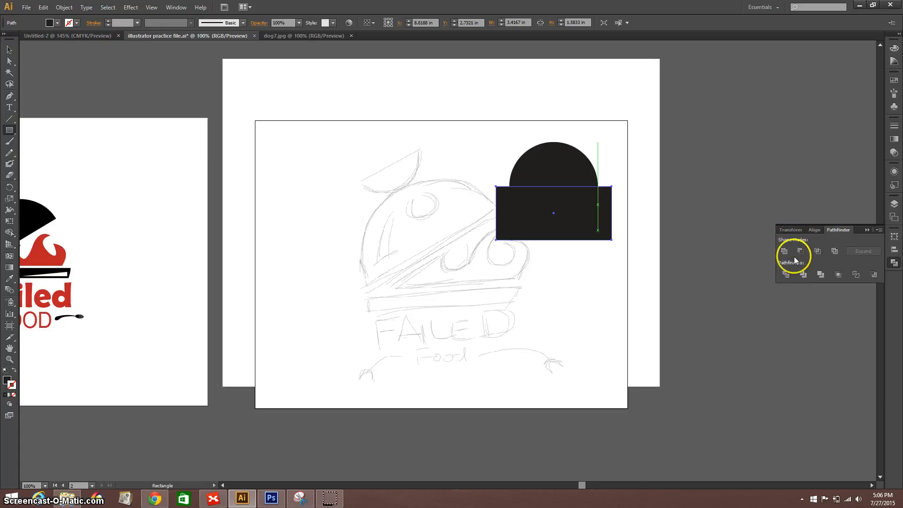
pyautogui.click(9, 49)
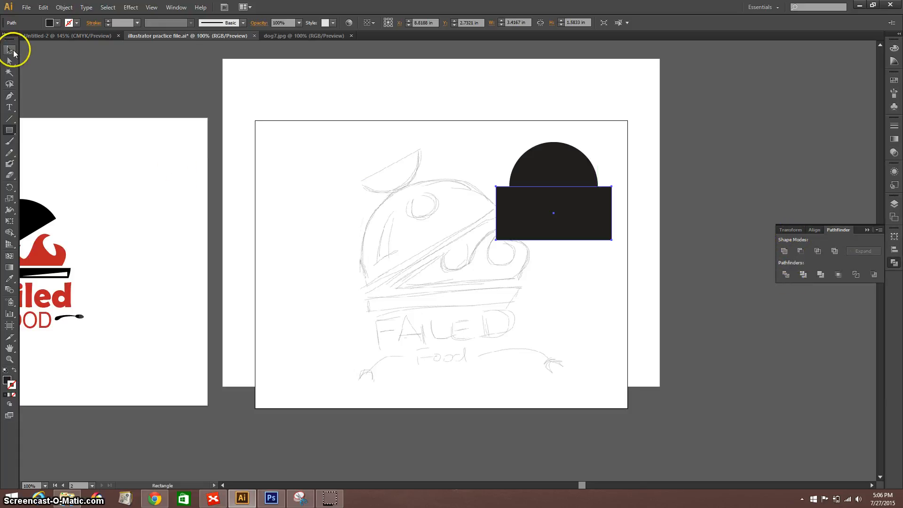
pyautogui.moveTo(468, 135); pyautogui.dragTo(625, 277)
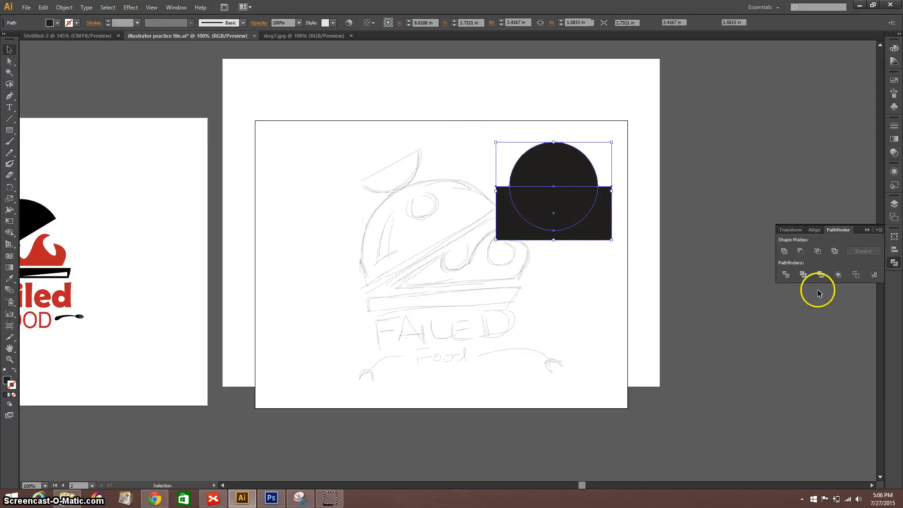
pyautogui.click(820, 274)
pyautogui.click(800, 250)
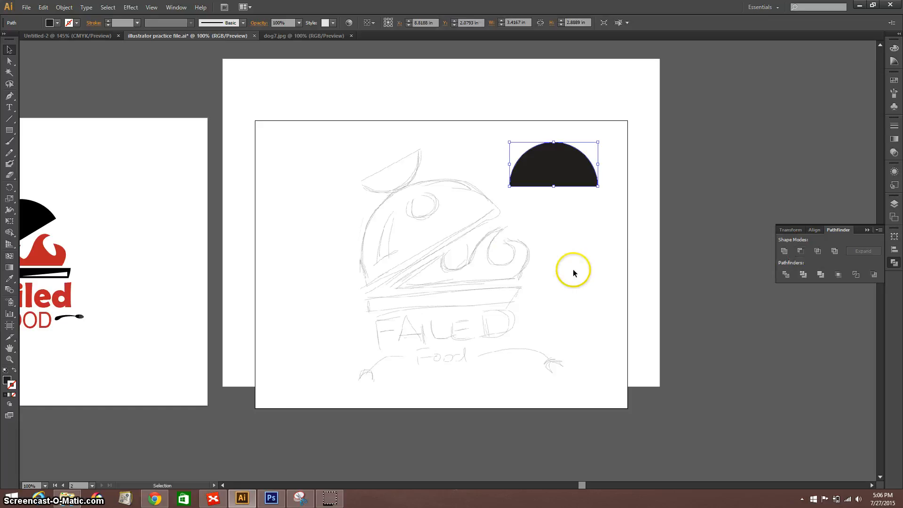
# Tilt the half circle to match the slanted lid and place it over the lower end of the sketched dome
pyautogui.moveTo(565, 178); pyautogui.dragTo(548, 200)
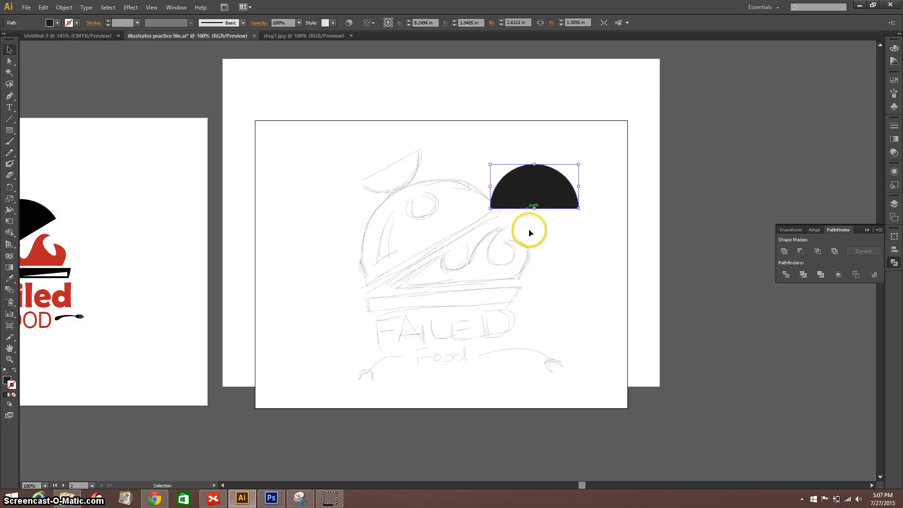
pyautogui.click(568, 233)
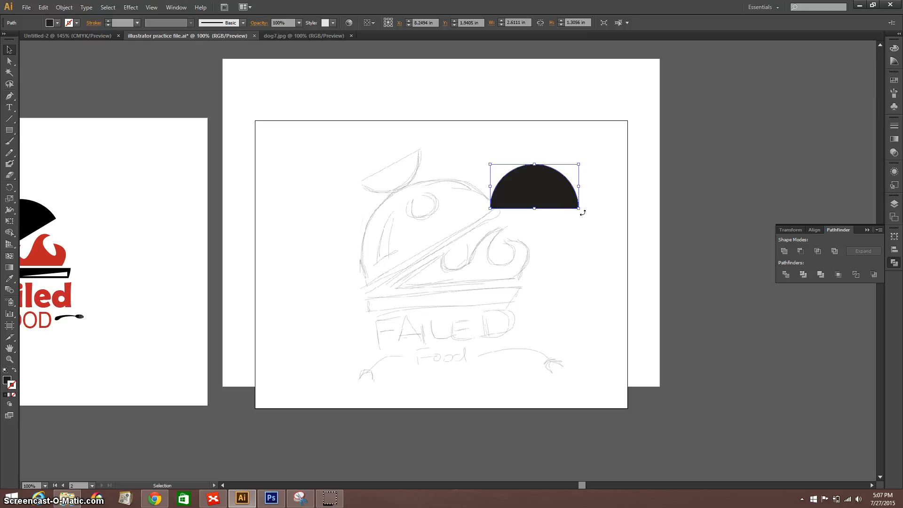
pyautogui.moveTo(583, 212); pyautogui.dragTo(596, 190)
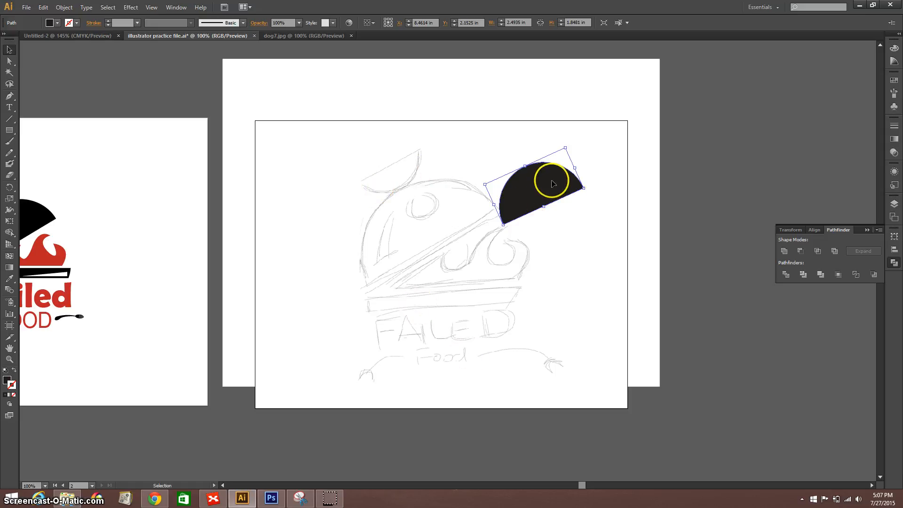
pyautogui.moveTo(412, 214)
pyautogui.mouseDown()
pyautogui.moveTo(403, 216)
pyautogui.moveTo(413, 242)
pyautogui.moveTo(414, 229)
pyautogui.moveTo(486, 212)
pyautogui.moveTo(407, 250)
pyautogui.mouseUp()
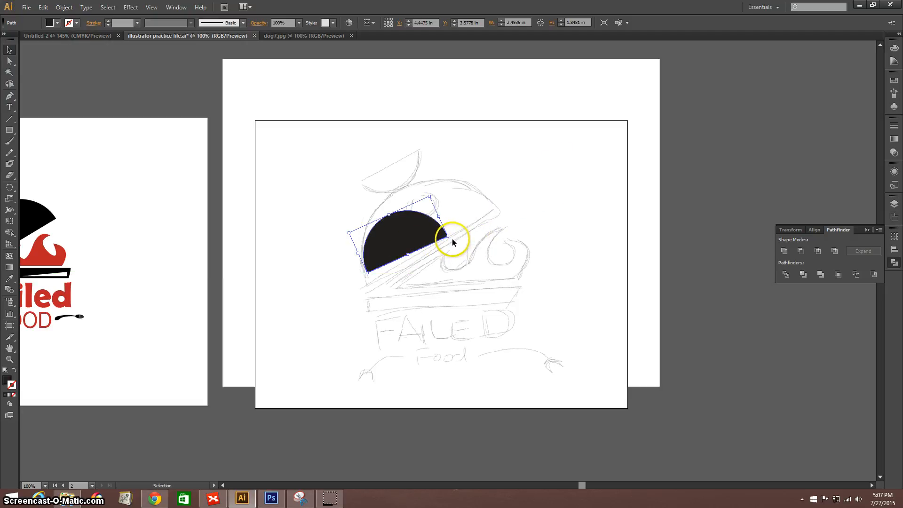
pyautogui.moveTo(453, 238); pyautogui.dragTo(453, 235)
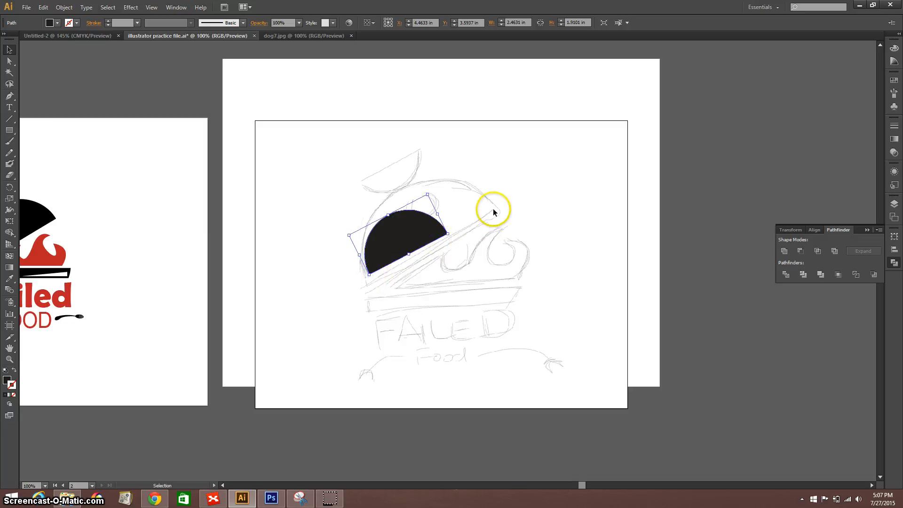
# Stretch the tilted half circle along its sides to fit the sketched dome outline, about 3.94 by 2.89 in overall
pyautogui.moveTo(437, 216); pyautogui.dragTo(478, 211)
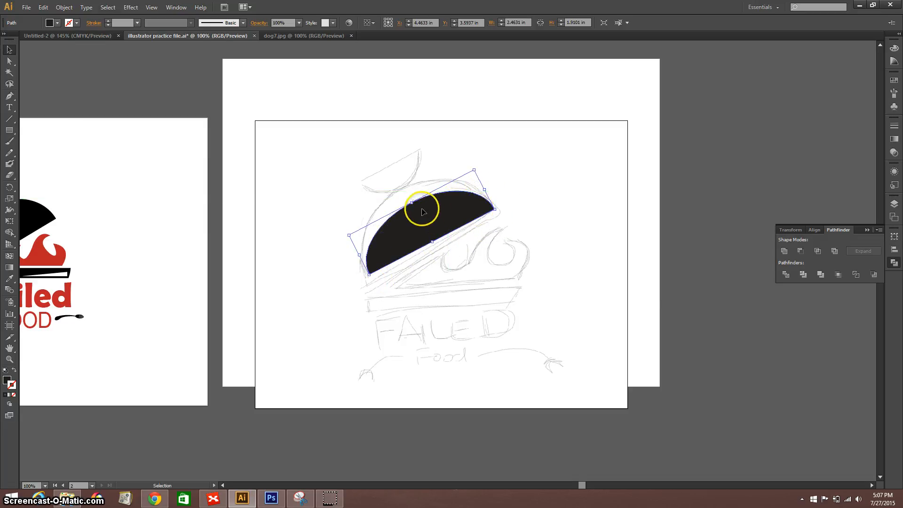
pyautogui.moveTo(412, 203); pyautogui.dragTo(394, 197)
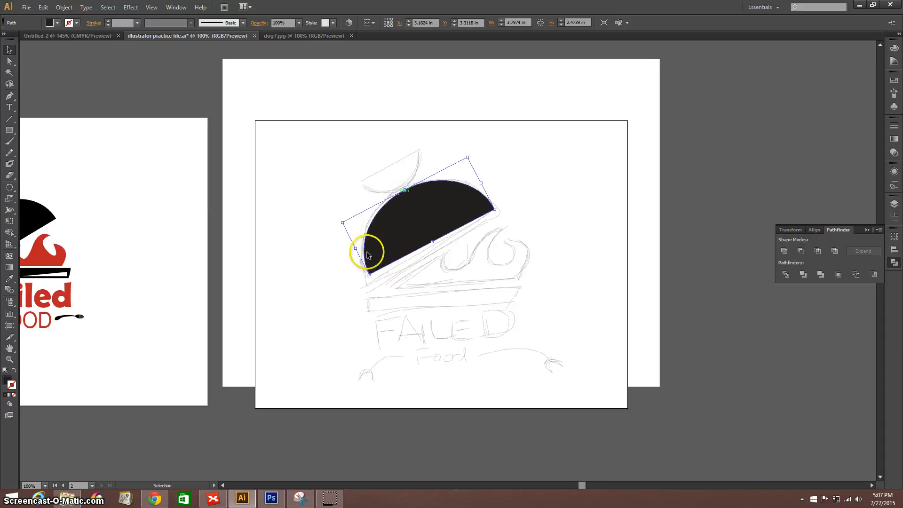
pyautogui.moveTo(355, 248); pyautogui.dragTo(353, 249)
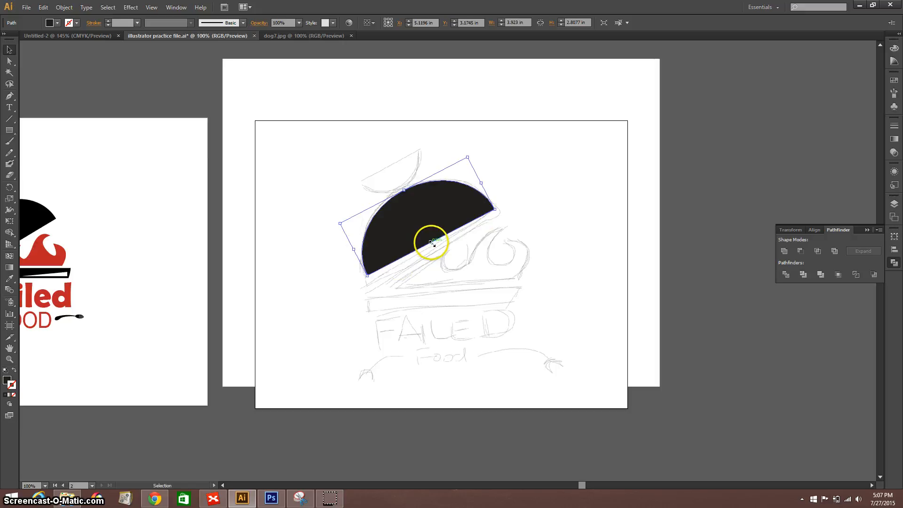
pyautogui.moveTo(433, 243); pyautogui.dragTo(435, 247)
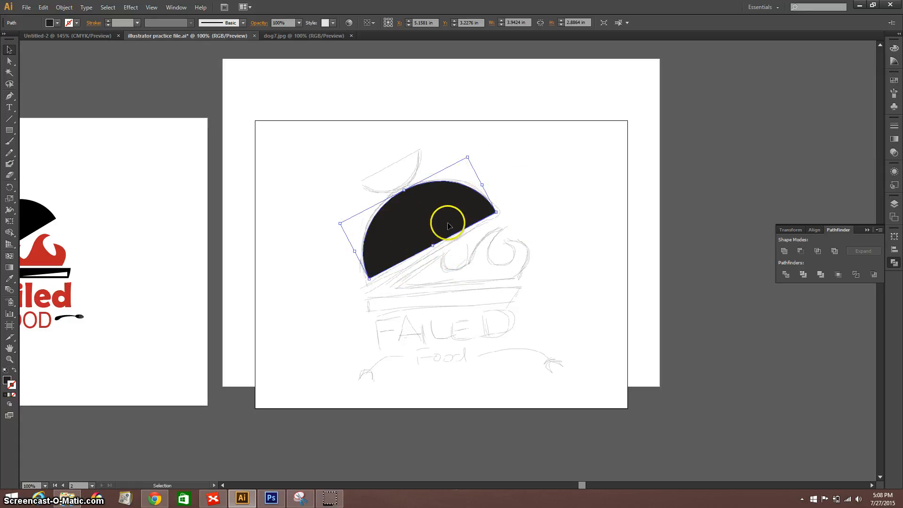
pyautogui.click(548, 223)
pyautogui.click(424, 161)
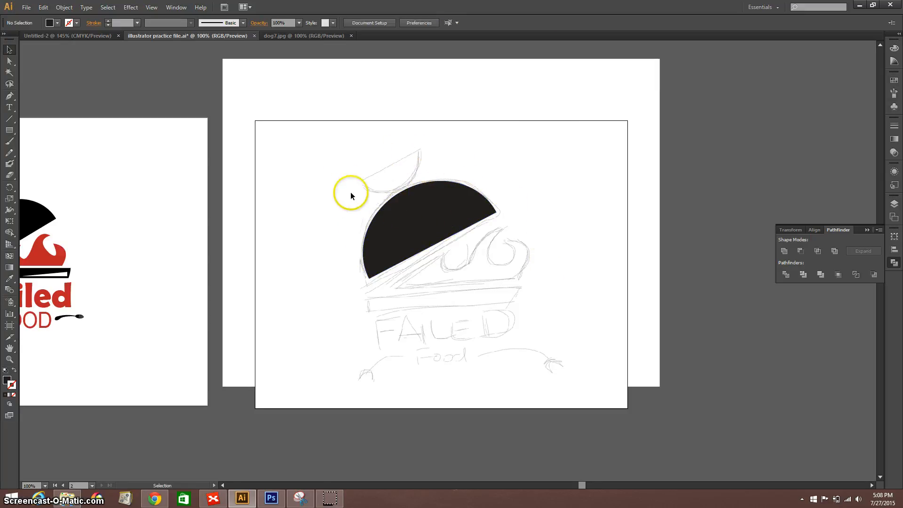
# Duplicate the dome shape and rotate the copy half a turn so its flat edge faces up
pyautogui.click(418, 216)
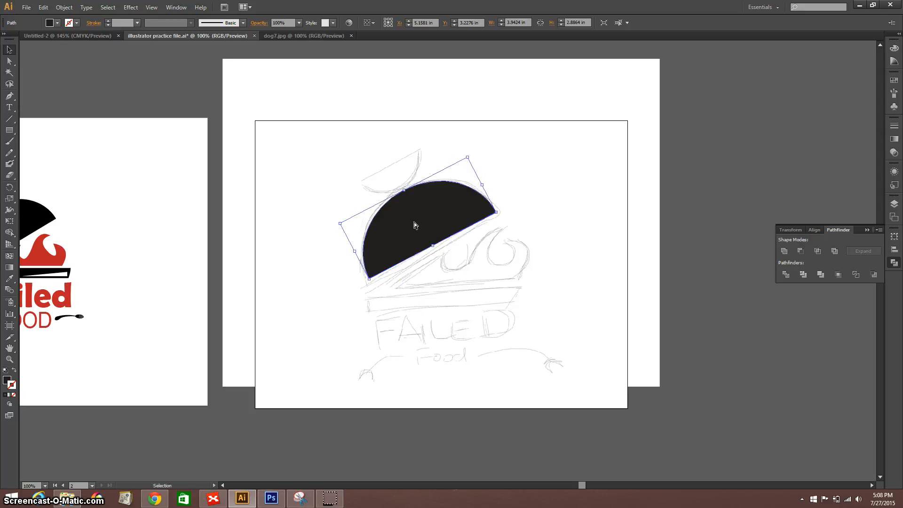
pyautogui.press('a')
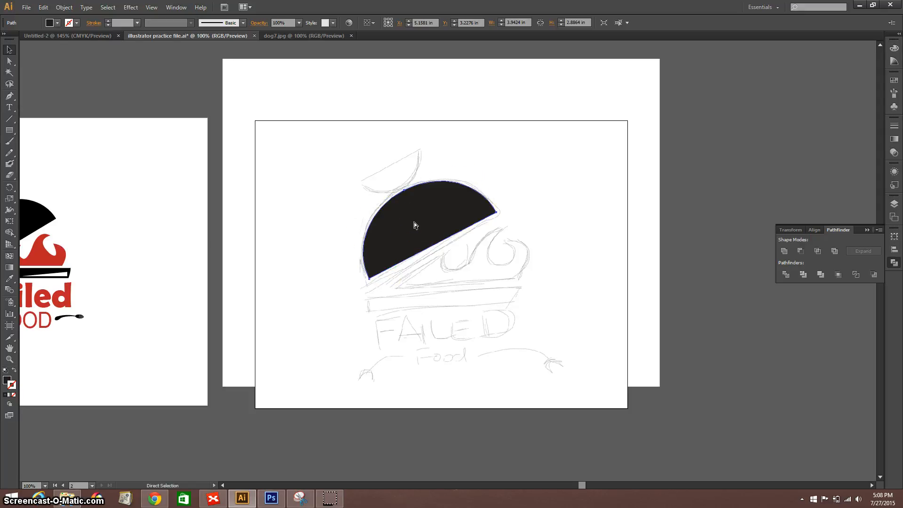
pyautogui.hotkey('ctrl', 'v')
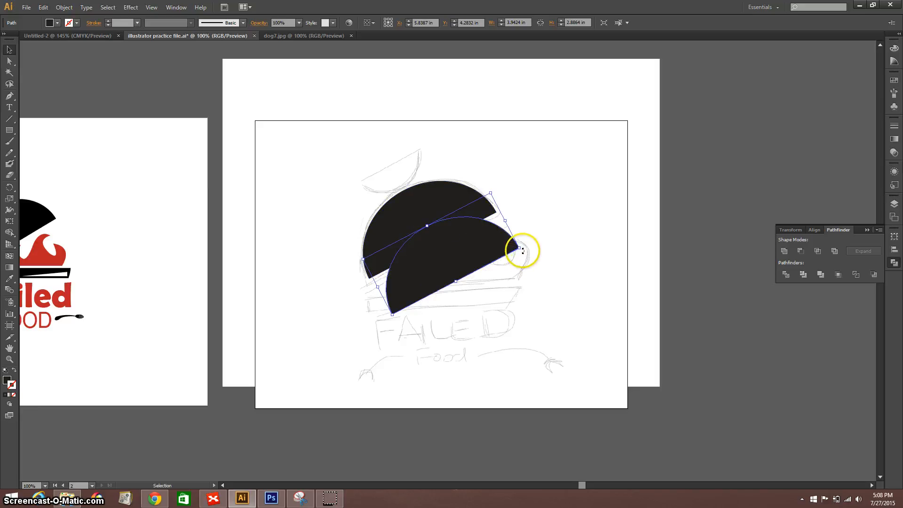
pyautogui.moveTo(526, 239); pyautogui.dragTo(365, 259)
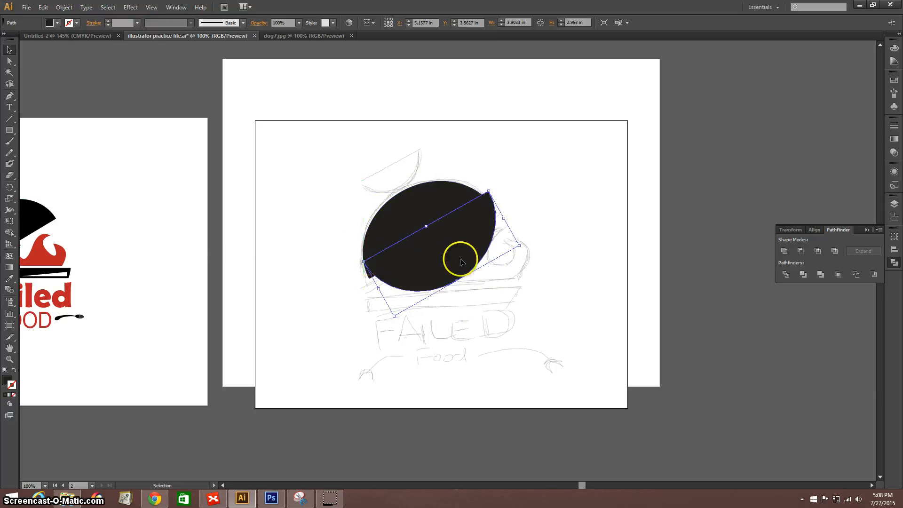
# Move the inverted copy onto the dome's top and shrink it to about 1.01 by 0.76 in as the lid's knob
pyautogui.moveTo(459, 260); pyautogui.dragTo(398, 178)
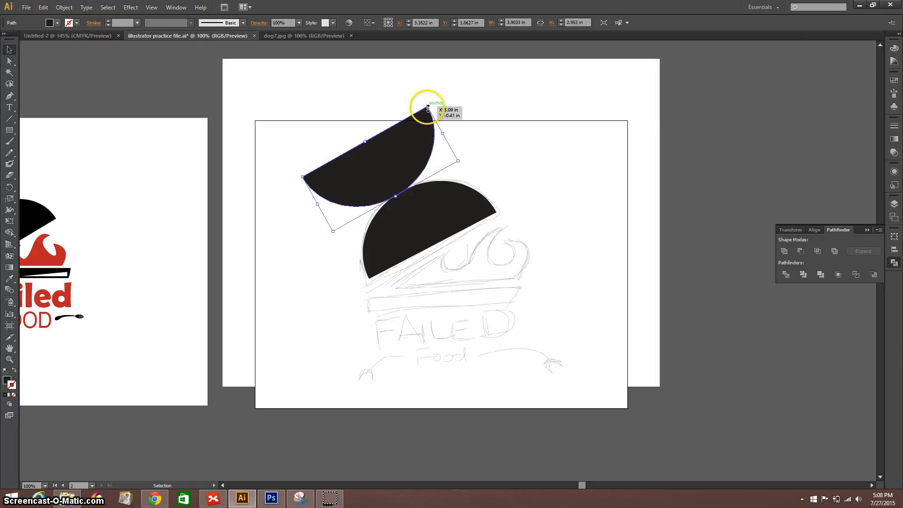
pyautogui.moveTo(427, 109); pyautogui.dragTo(457, 156)
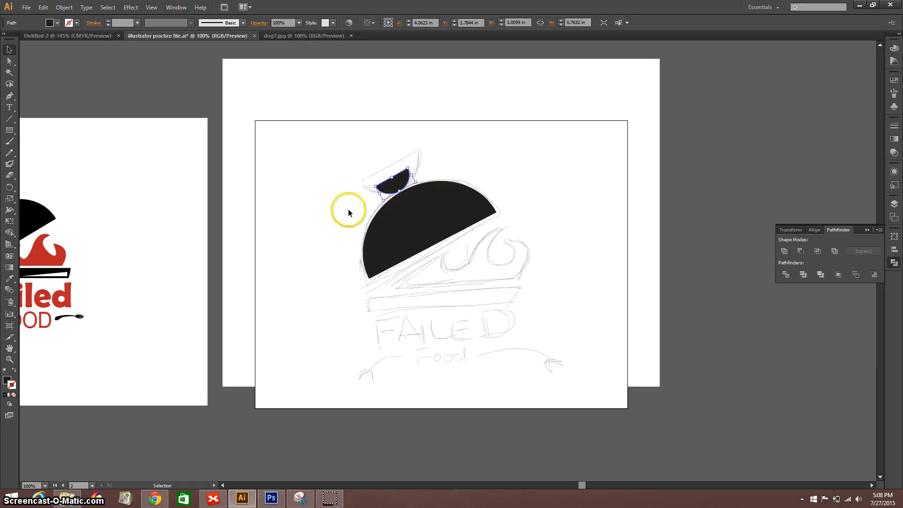
pyautogui.click(555, 201)
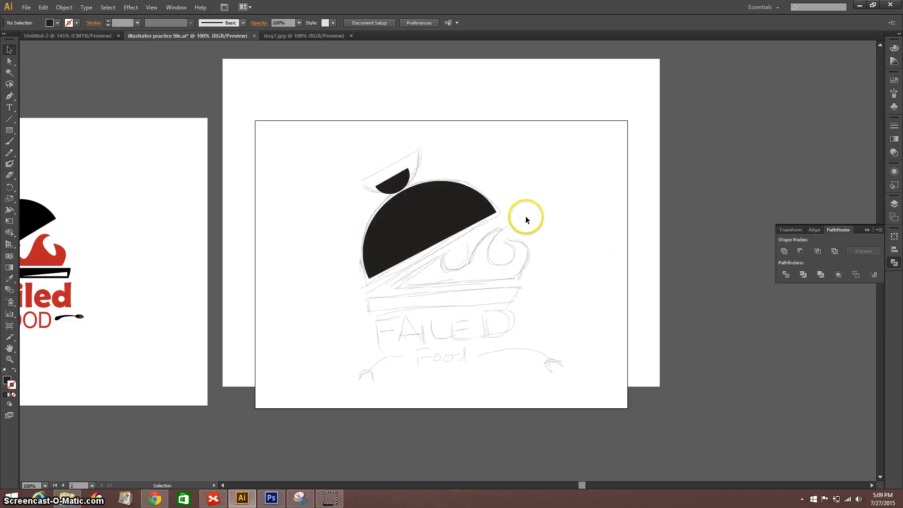
# Draw three upright black rectangles beside the dome, about 0.38 by 1.63 in, 0.38 by 1.7 in and 0.61 by 2.01 in
pyautogui.moveTo(534, 204); pyautogui.dragTo(460, 218)
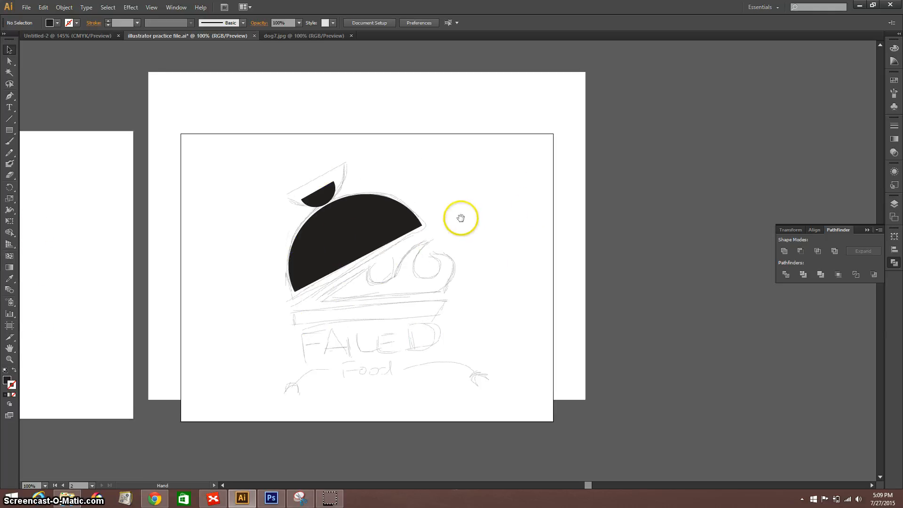
pyautogui.click(9, 130)
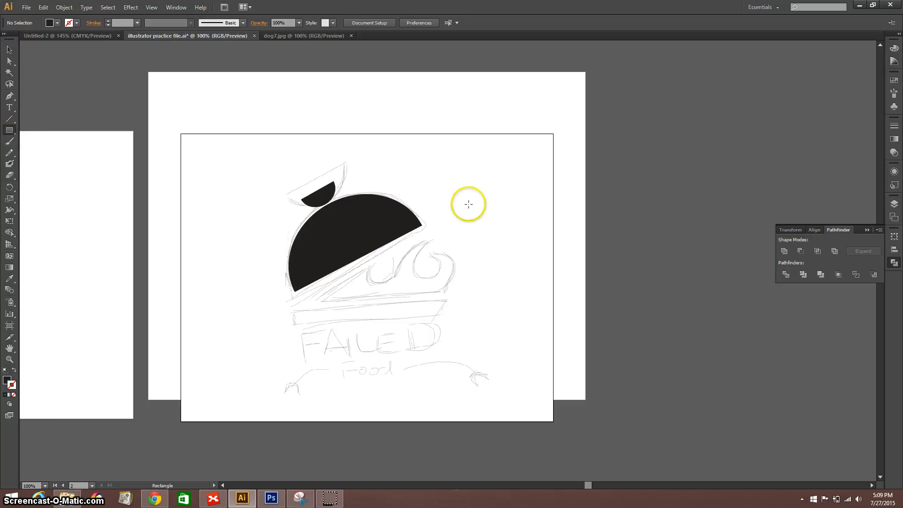
pyautogui.moveTo(428, 152); pyautogui.dragTo(440, 207)
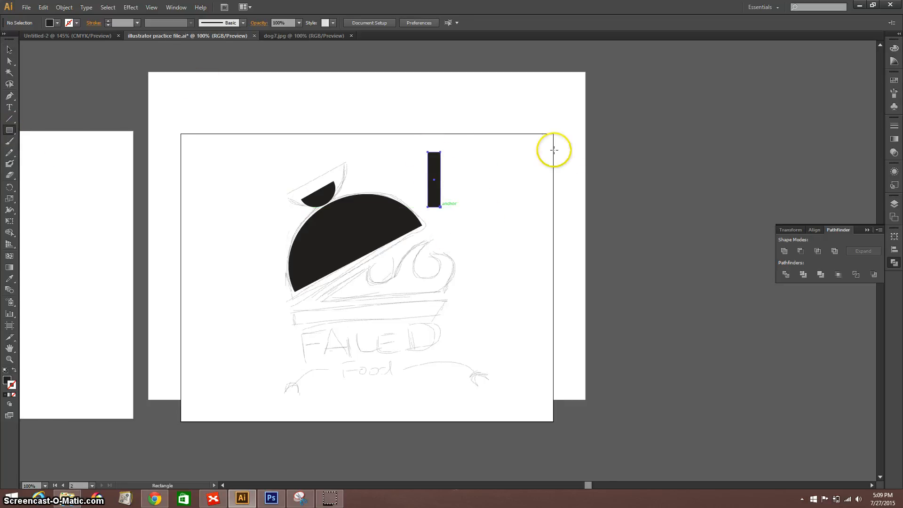
pyautogui.moveTo(460, 124); pyautogui.dragTo(473, 181)
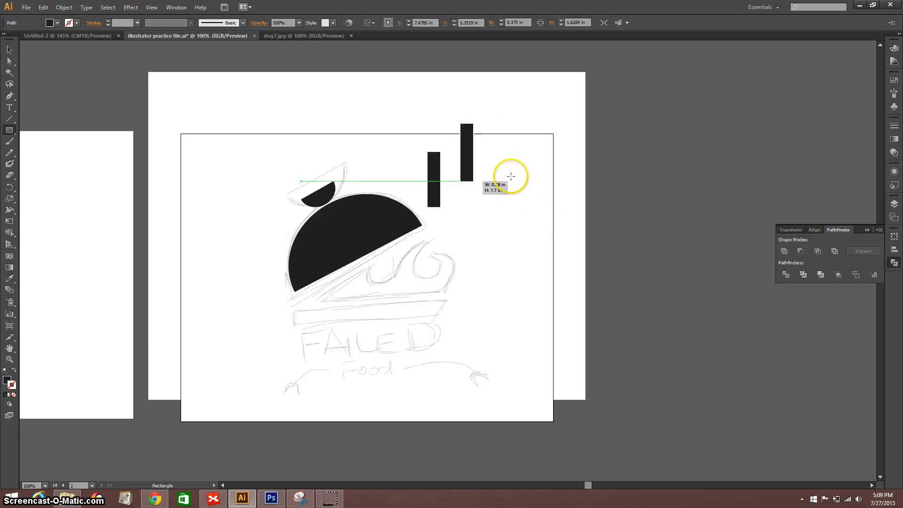
pyautogui.moveTo(513, 235); pyautogui.dragTo(514, 303)
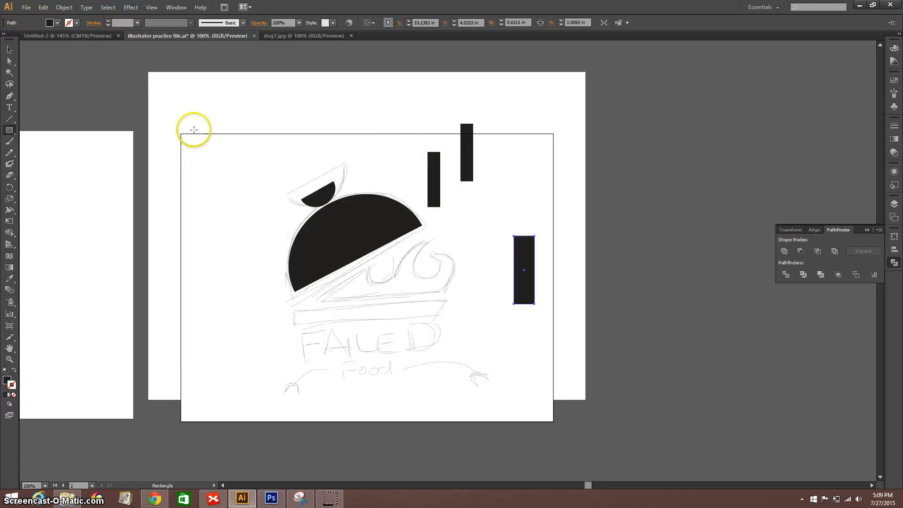
pyautogui.click(9, 49)
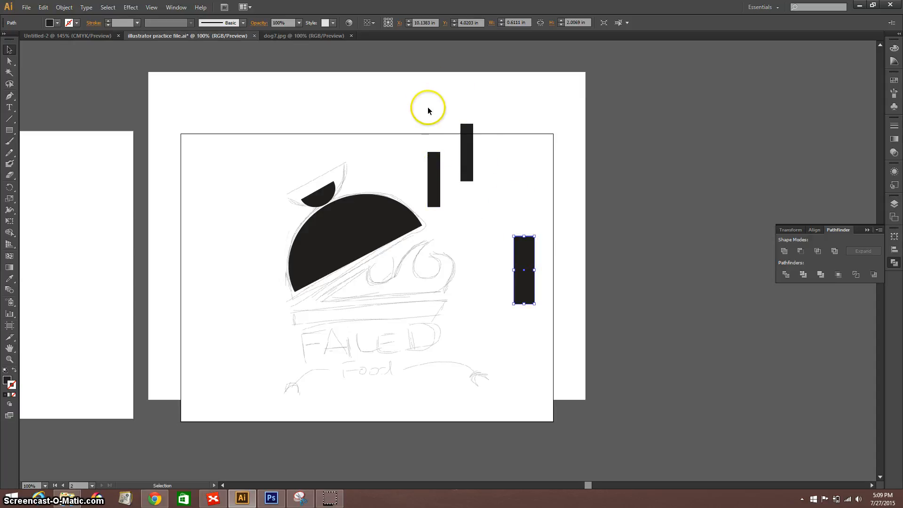
pyautogui.moveTo(435, 101); pyautogui.dragTo(558, 311)
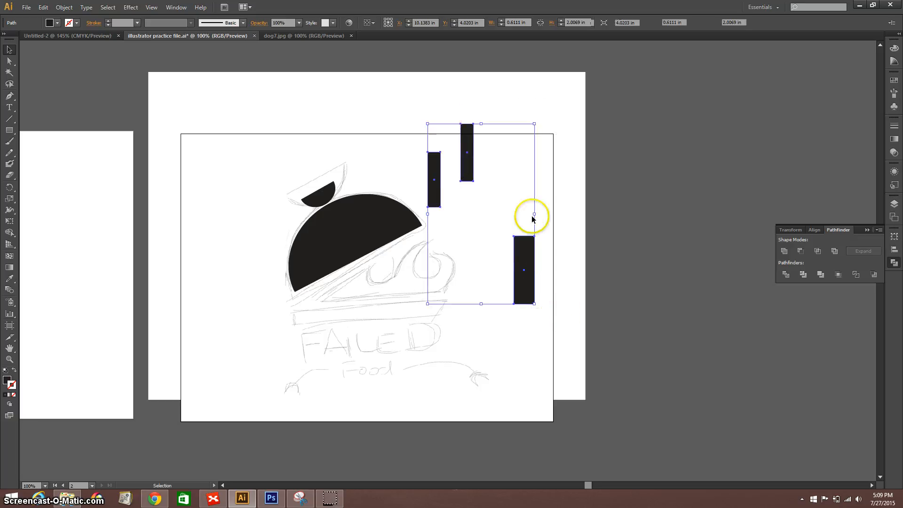
pyautogui.click(557, 190)
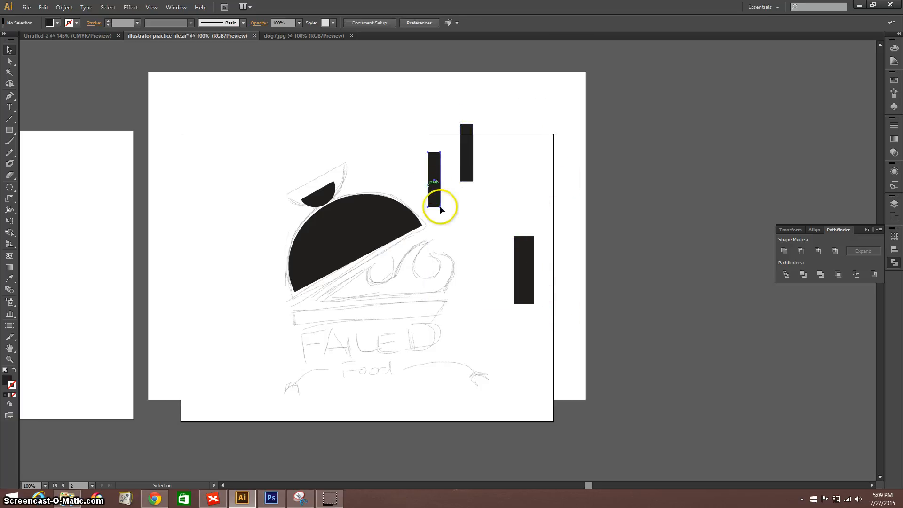
# Select the three black rectangles beside the dome and align their top edges
pyautogui.keyDown('shift'); pyautogui.click(464, 167); pyautogui.keyUp('shift')
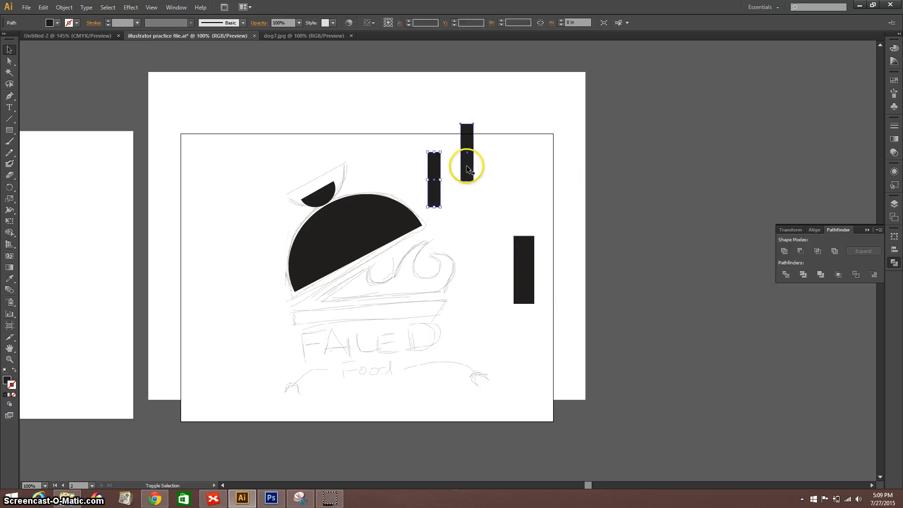
pyautogui.keyDown('shift'); pyautogui.click(524, 277); pyautogui.keyUp('shift')
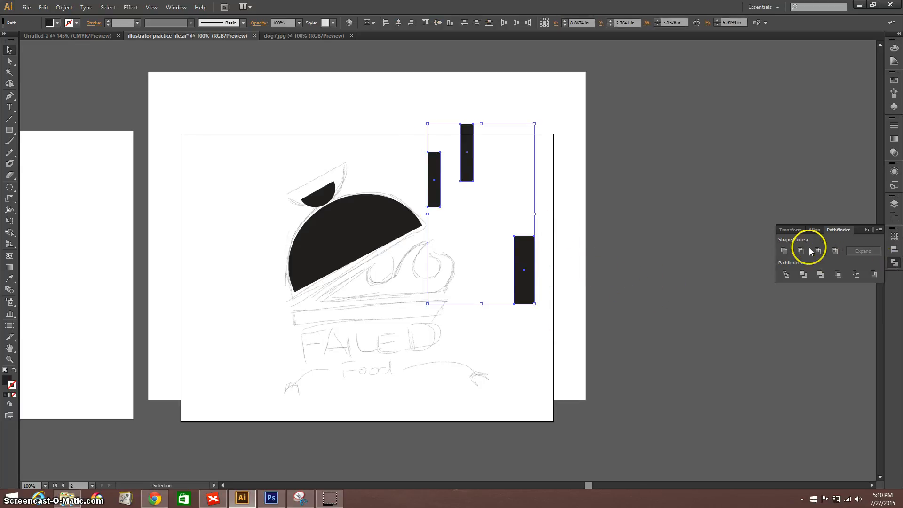
pyautogui.click(815, 230)
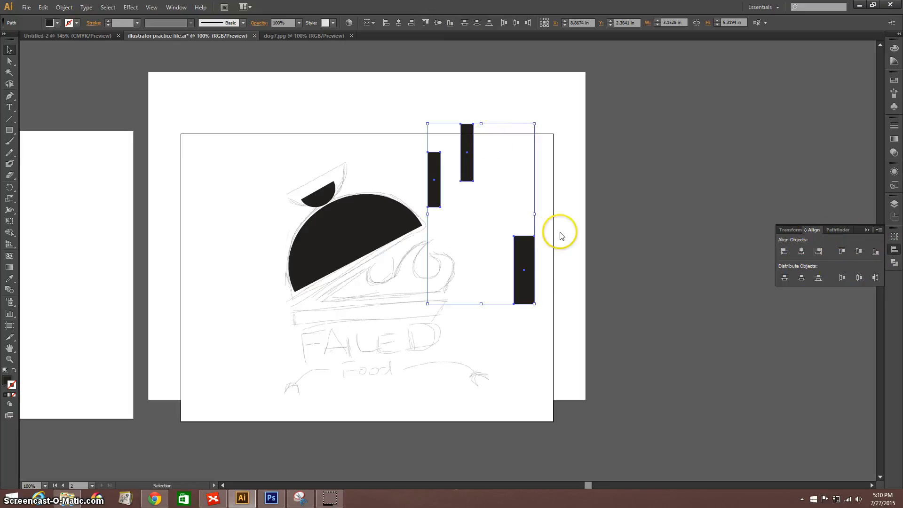
pyautogui.click(842, 253)
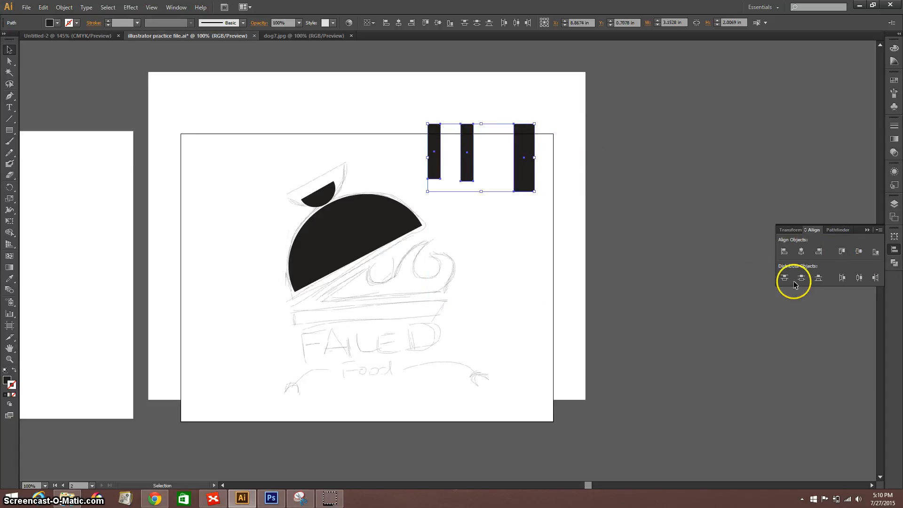
# Align the three rectangles by their bottom edges and distribute them horizontally by their centers
pyautogui.click(874, 254)
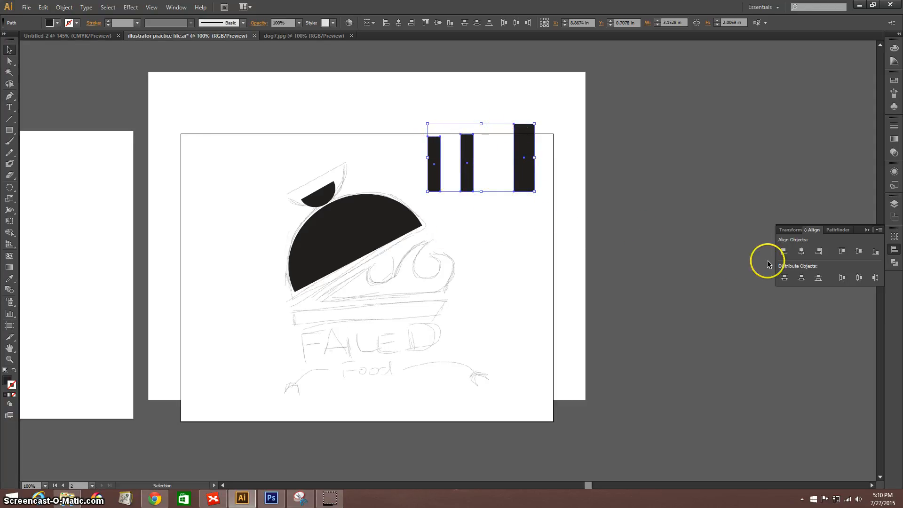
pyautogui.click(860, 278)
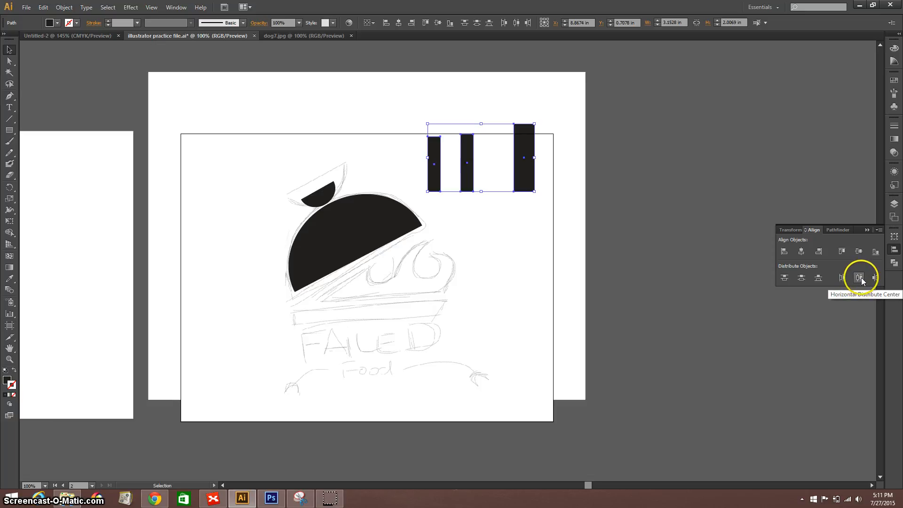
pyautogui.click(862, 278)
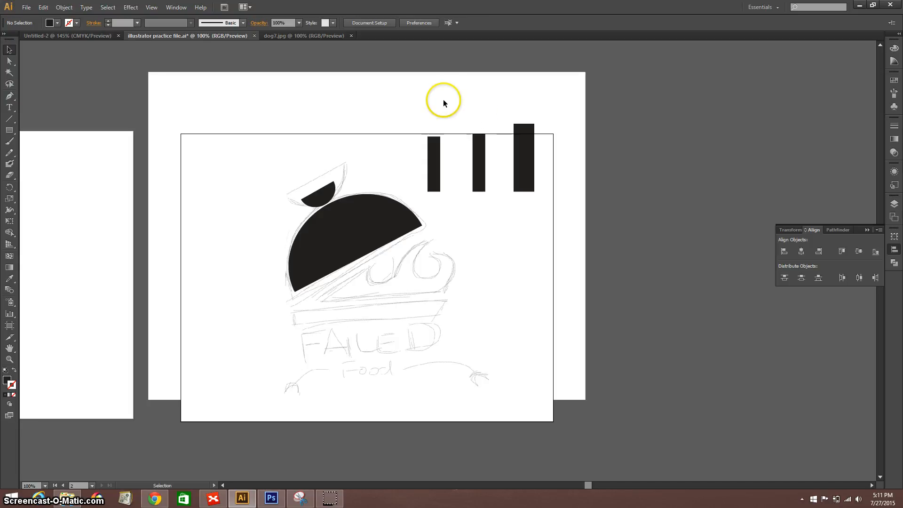
# Delete the three black rectangles
pyautogui.moveTo(443, 100); pyautogui.dragTo(557, 174)
pyautogui.press('Delete')
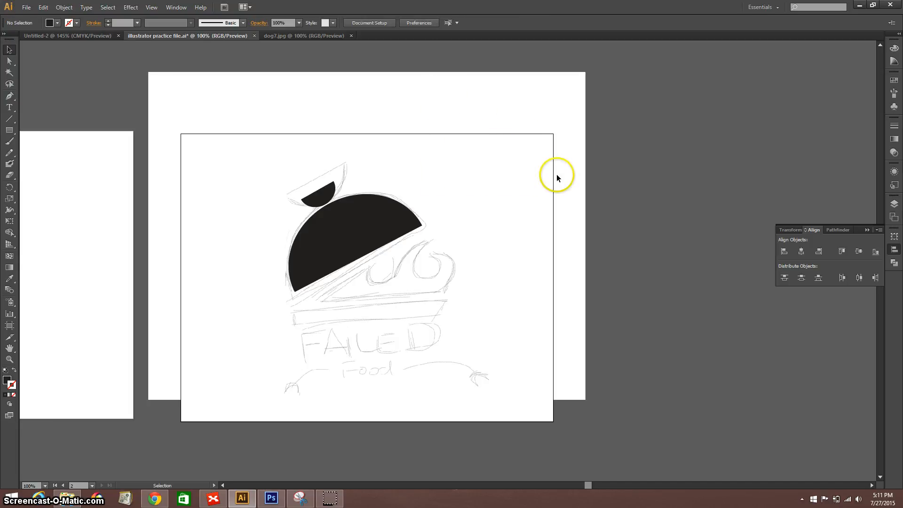
# Draw a black circle about 1.01 in across above the sketch's upper-left area
pyautogui.click(9, 134)
pyautogui.click(9, 135)
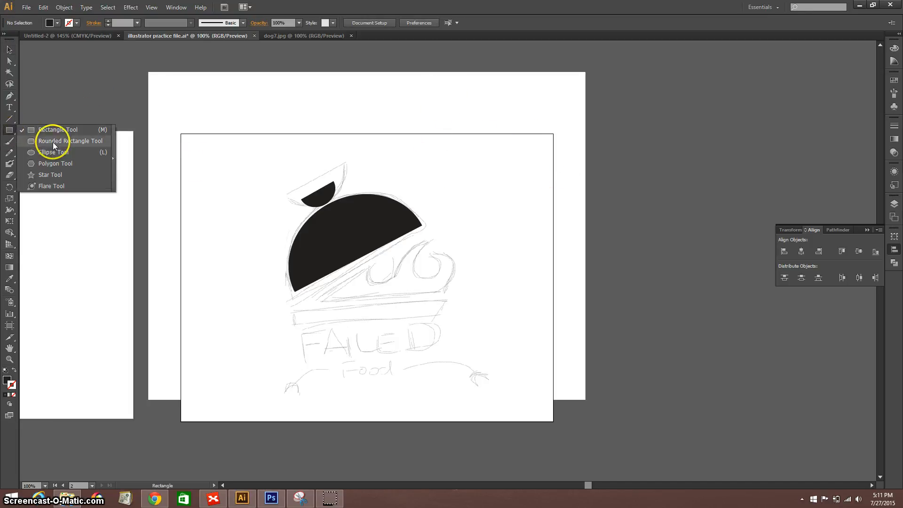
pyautogui.click(77, 151)
pyautogui.moveTo(223, 90); pyautogui.dragTo(258, 119)
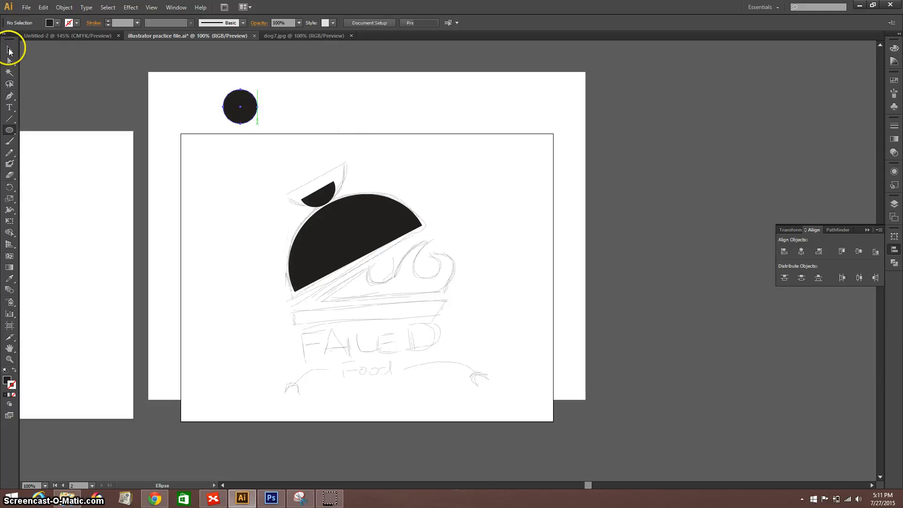
# Make three copies of the circle, placing two unevenly spaced beside it and one lower, to the upper right of the dome
pyautogui.click(9, 50)
pyautogui.hotkey('ctrl', 'c')
pyautogui.hotkey('ctrl', 'v')
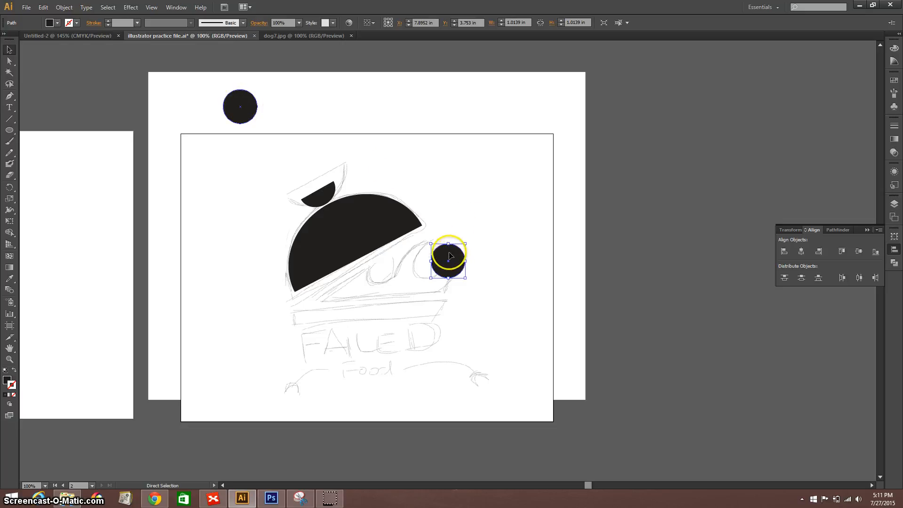
pyautogui.moveTo(451, 256); pyautogui.dragTo(288, 104)
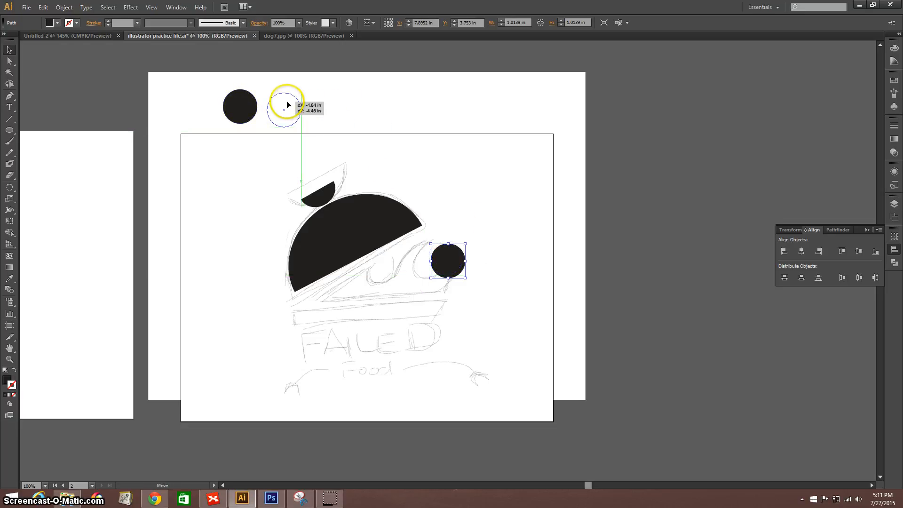
pyautogui.moveTo(447, 258); pyautogui.dragTo(369, 107)
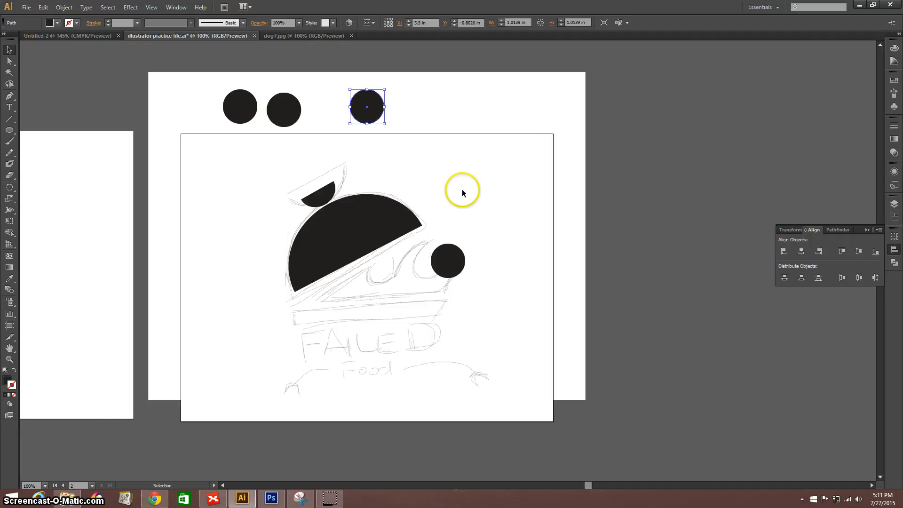
pyautogui.moveTo(455, 260); pyautogui.dragTo(473, 166)
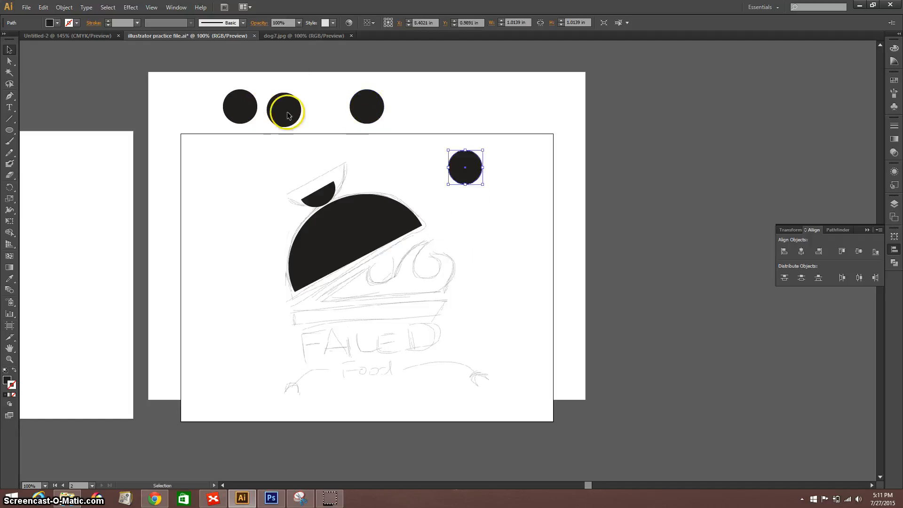
# Align the four circles in a row by their vertical centers and distribute them evenly by their horizontal centers
pyautogui.click(233, 99)
pyautogui.keyDown('shift'); pyautogui.click(296, 112); pyautogui.keyUp('shift')
pyautogui.keyDown('shift'); pyautogui.click(354, 109); pyautogui.keyUp('shift')
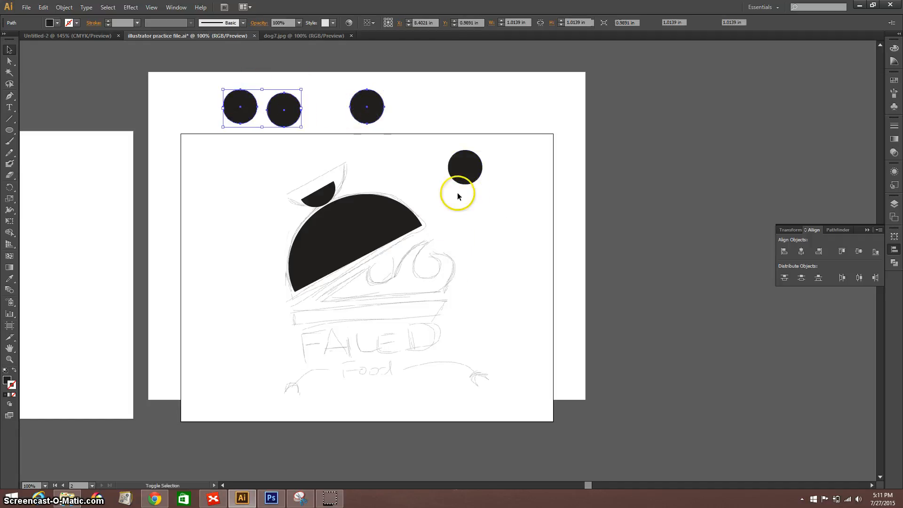
pyautogui.keyDown('shift'); pyautogui.click(481, 174); pyautogui.keyUp('shift')
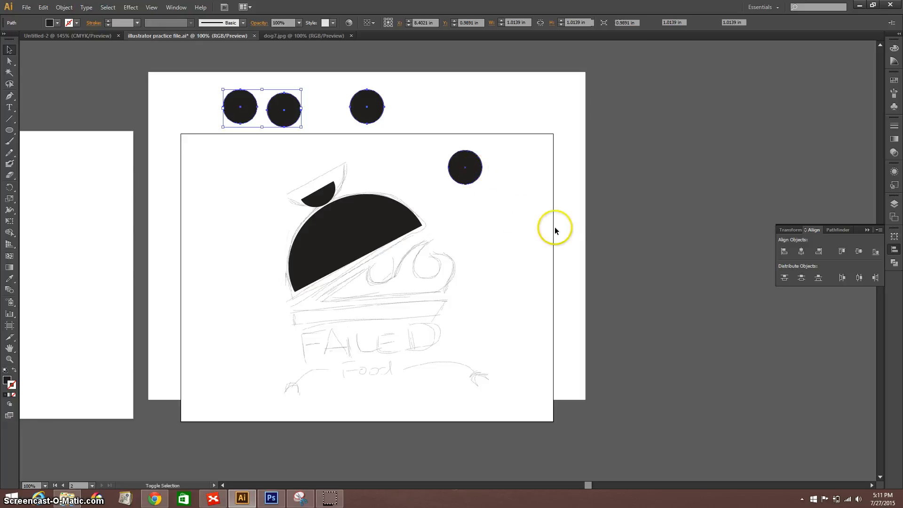
pyautogui.click(859, 252)
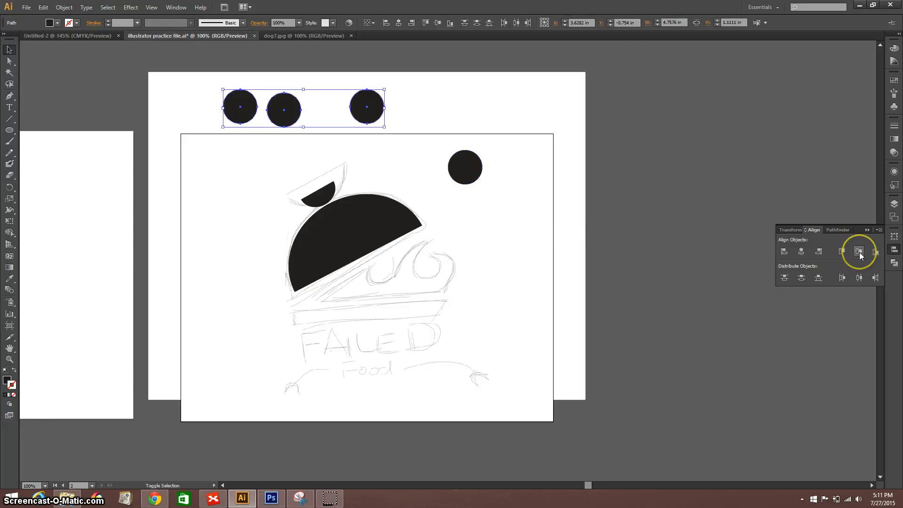
pyautogui.click(860, 252)
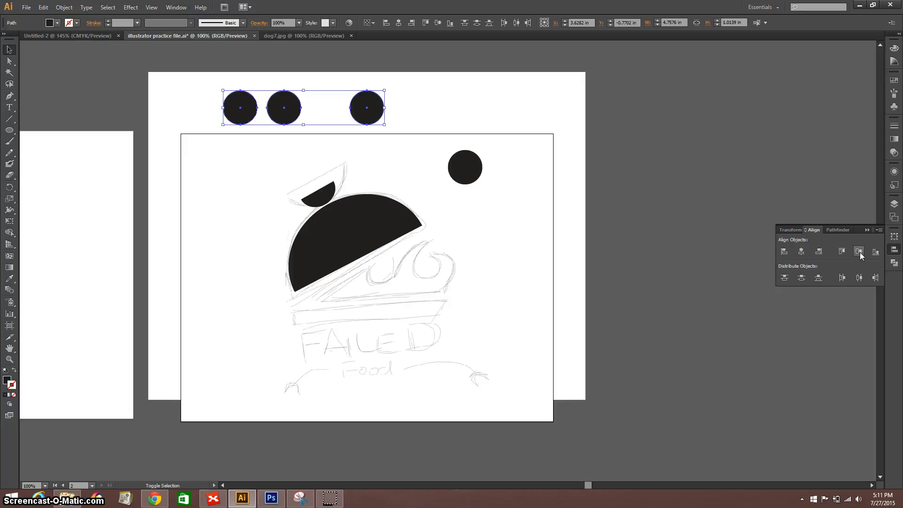
pyautogui.keyDown('shift'); pyautogui.click(476, 170); pyautogui.keyUp('shift')
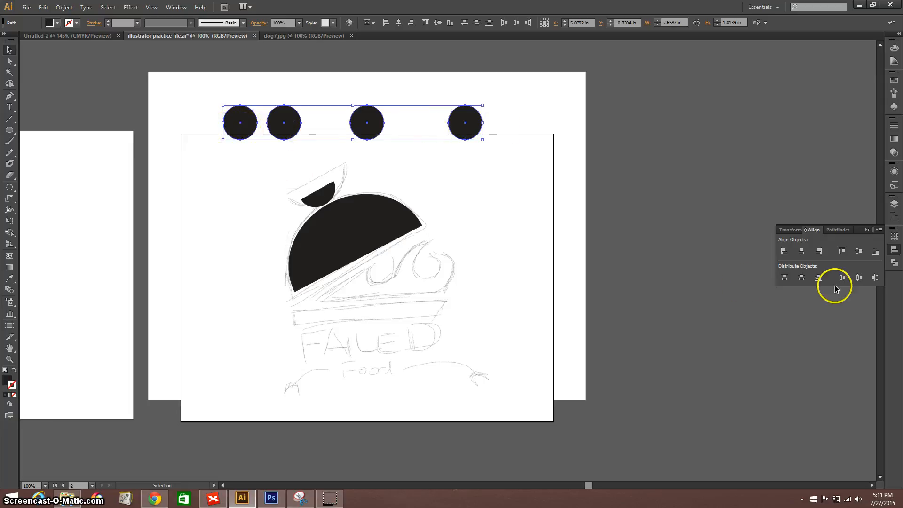
pyautogui.click(859, 277)
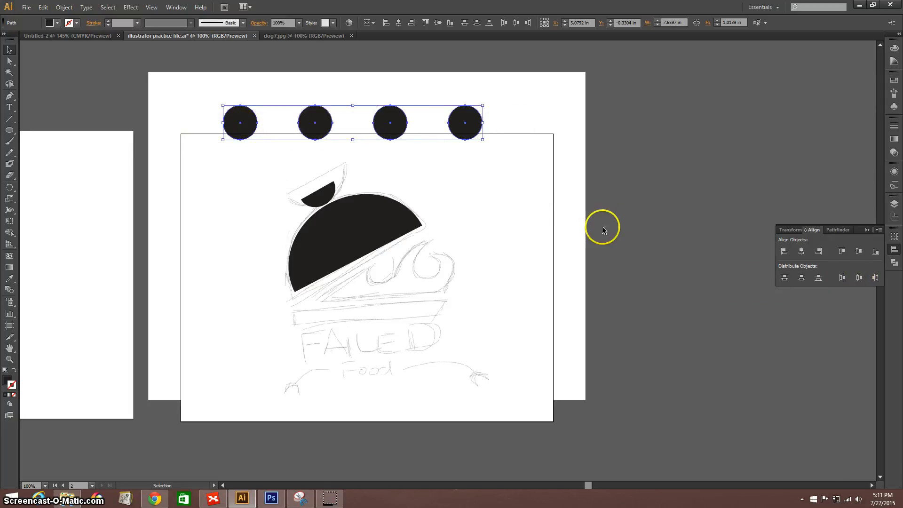
# Stack the four circles by aligning their horizontal centers, and pull them apart into an uneven row above the sketch
pyautogui.click(801, 253)
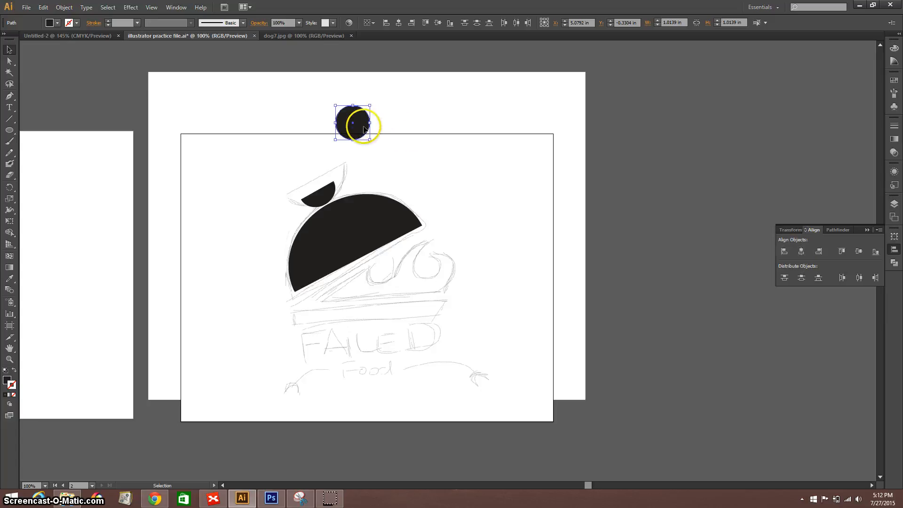
pyautogui.moveTo(365, 128); pyautogui.dragTo(466, 130)
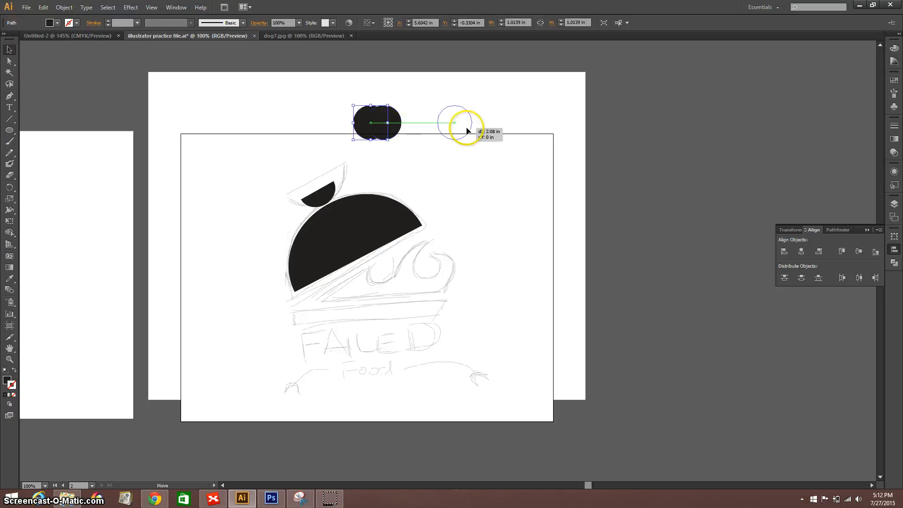
pyautogui.moveTo(394, 131); pyautogui.dragTo(423, 131)
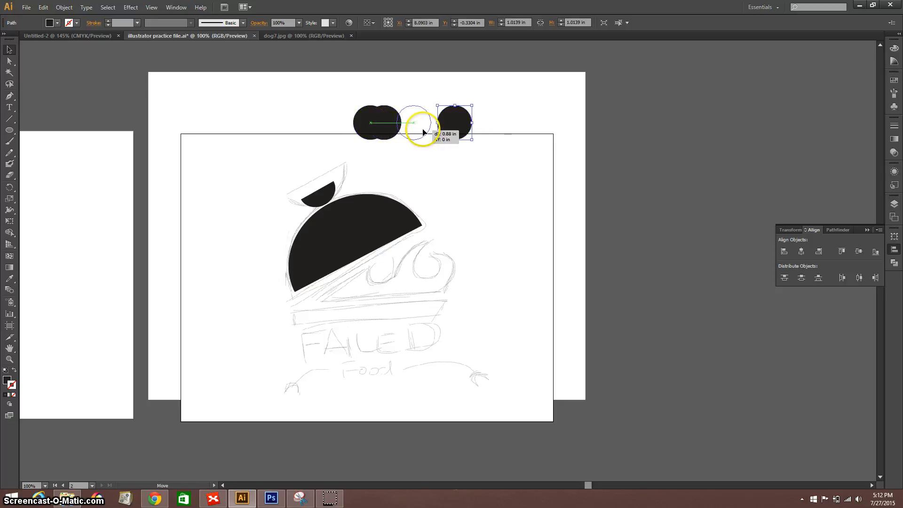
pyautogui.moveTo(359, 134)
pyautogui.mouseDown()
pyautogui.moveTo(365, 127)
pyautogui.moveTo(302, 126)
pyautogui.moveTo(349, 127)
pyautogui.mouseUp()
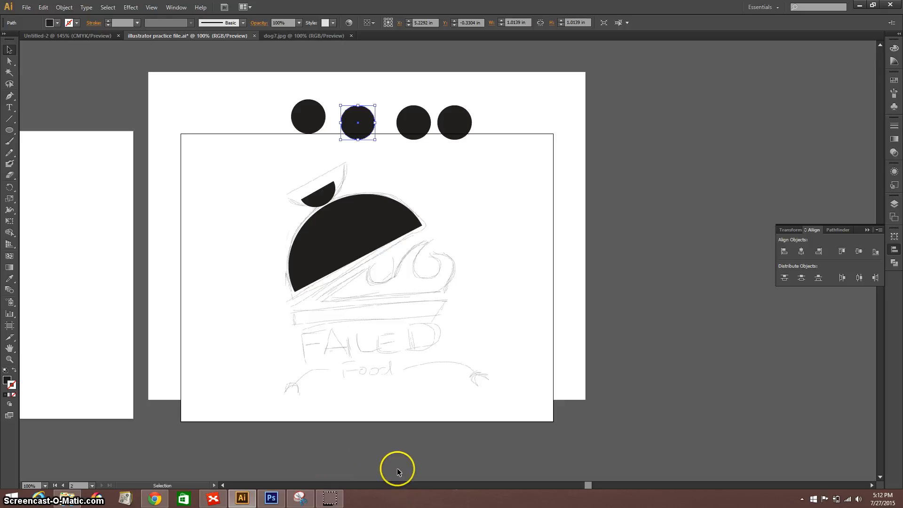
# Rotate the dome so its flat edge slopes slightly down to the right, and resize it to about 3.59 by 1.76 in
pyautogui.click(212, 500)
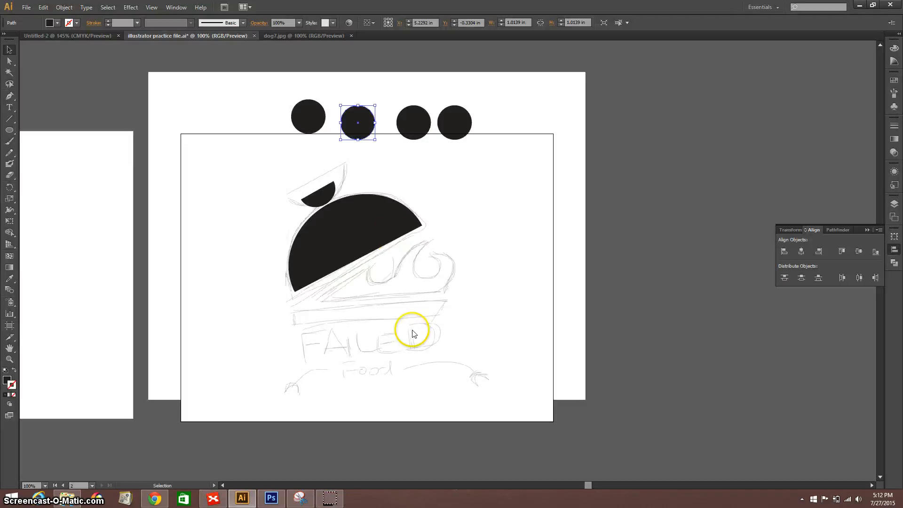
pyautogui.moveTo(413, 230); pyautogui.dragTo(446, 215)
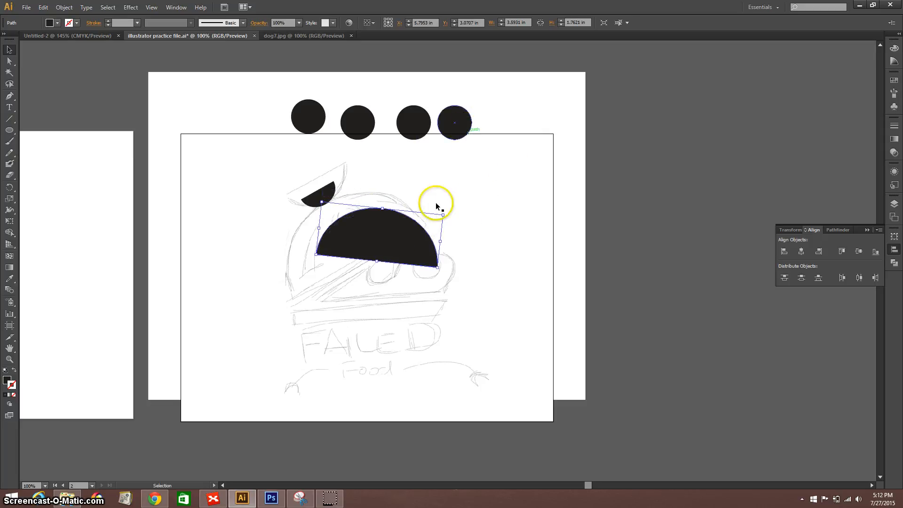
# Align the four circles by their top edges and distribute them evenly by their horizontal centers, undoing a stacked alignment
pyautogui.moveTo(281, 81); pyautogui.dragTo(513, 151)
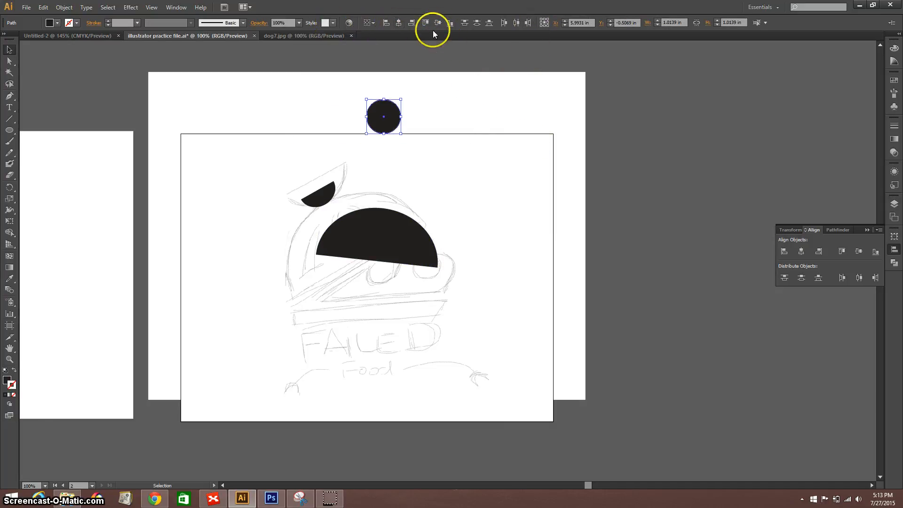
pyautogui.hotkey('ctrl', 'z')
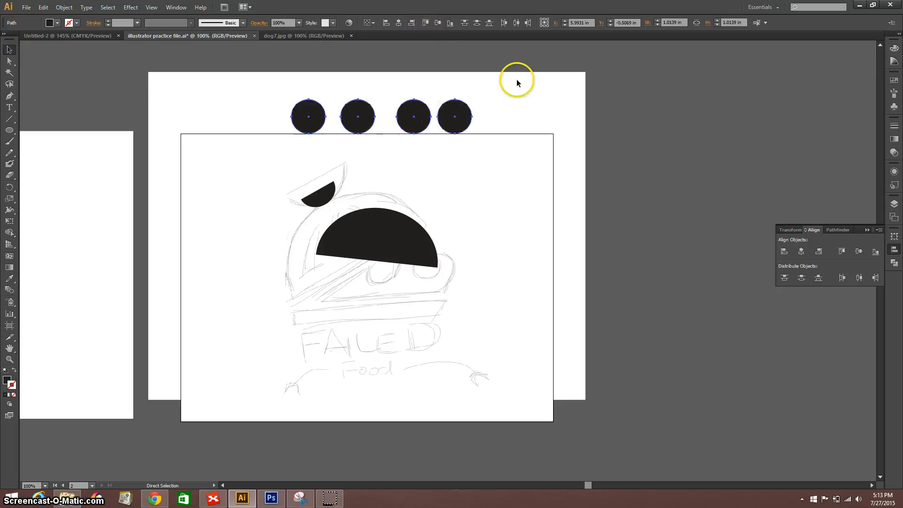
pyautogui.click(516, 24)
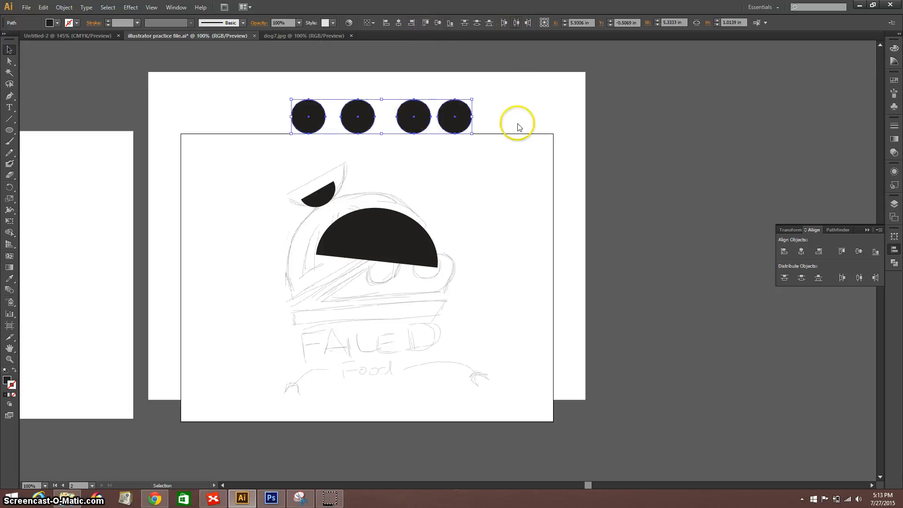
pyautogui.click(479, 239)
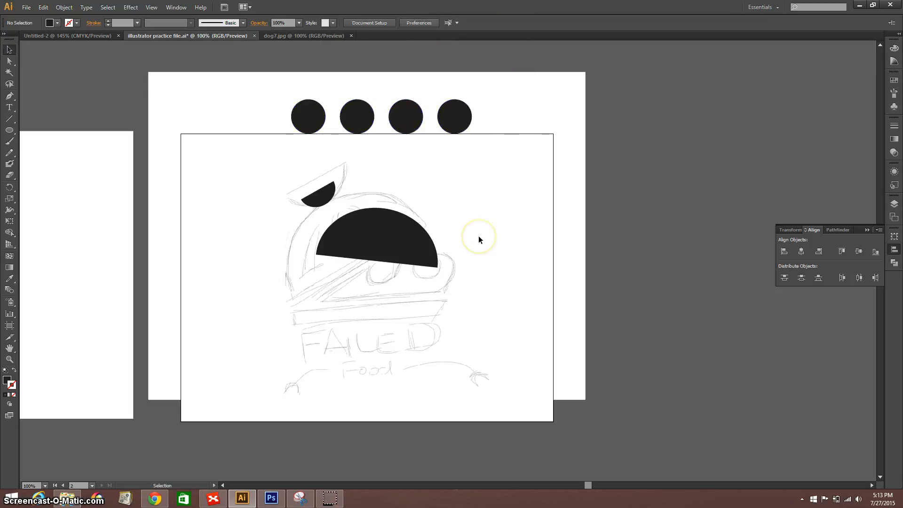